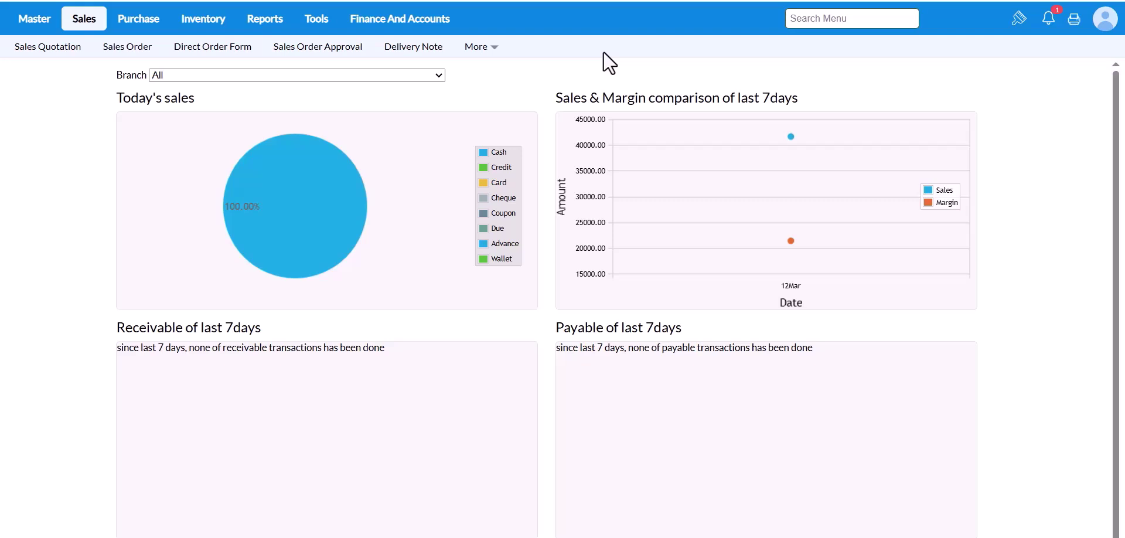
In Business Configuration, search for "branch" and save the configuration with Branch wise Sequence No enabled
click(323, 24)
click(77, 49)
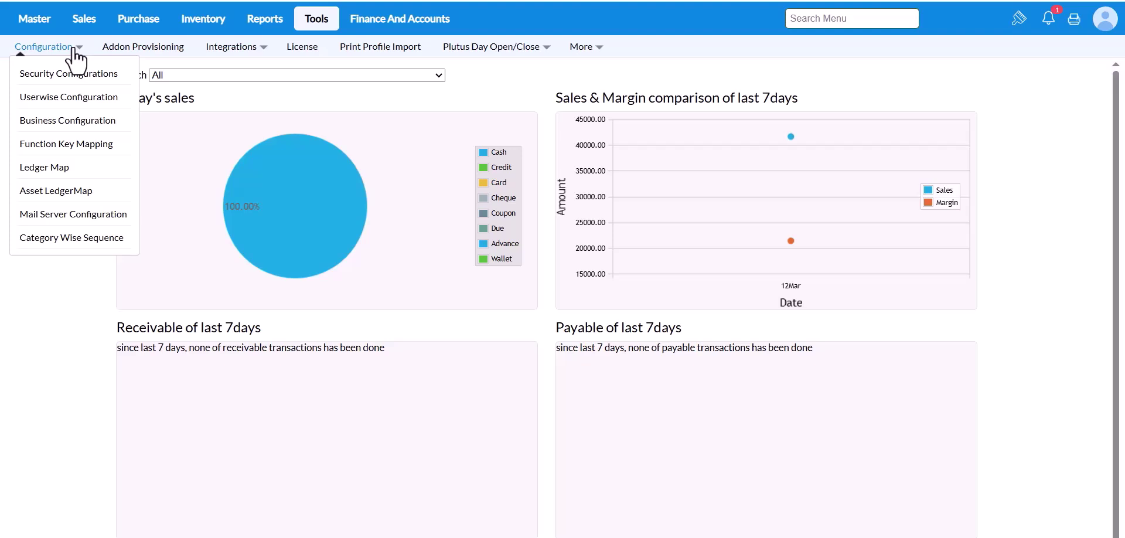
click(86, 125)
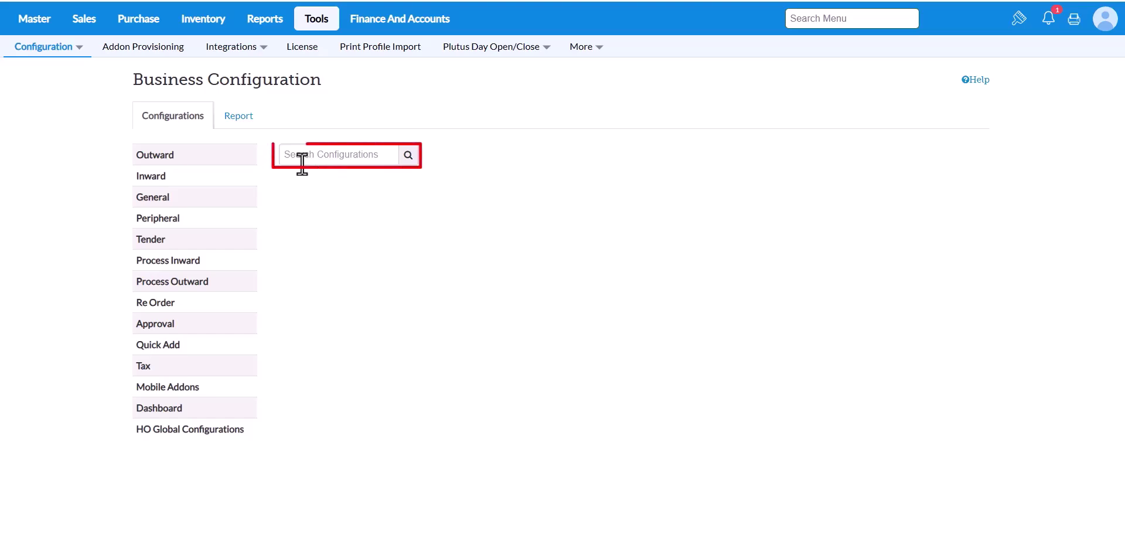
text(branch)
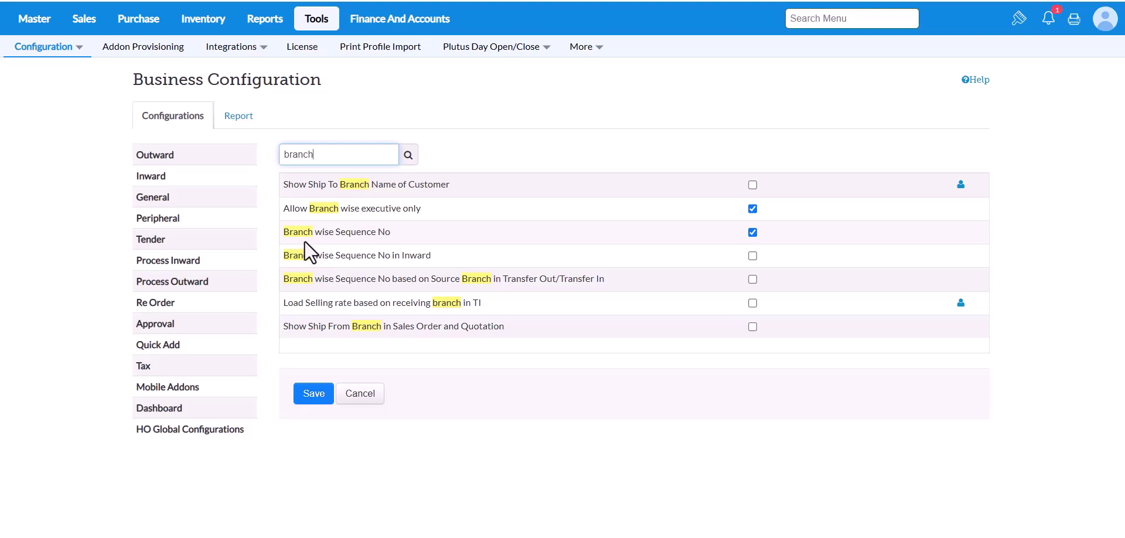
drag(285, 234, 391, 235)
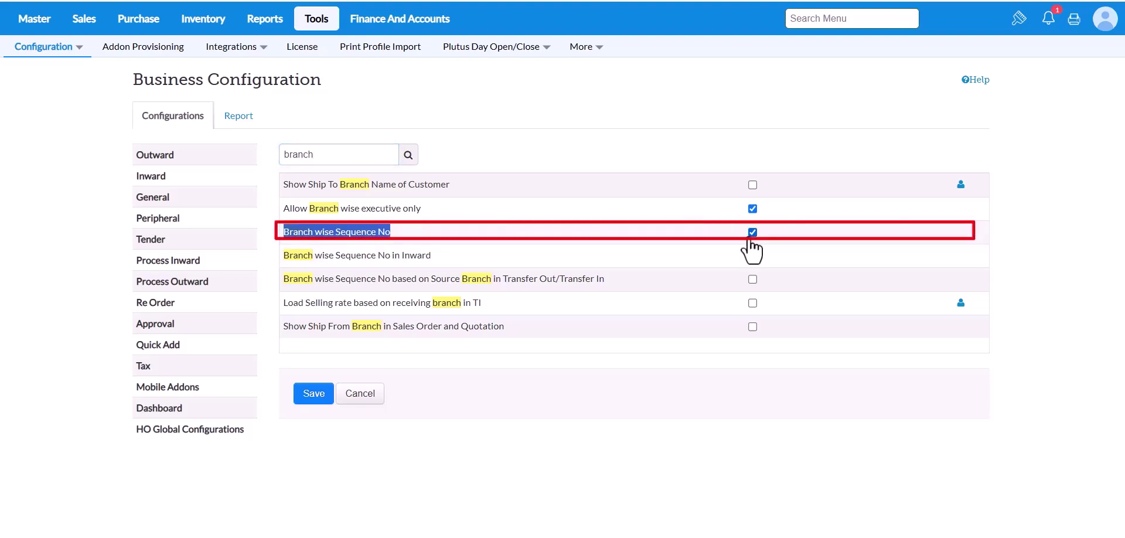
click(325, 402)
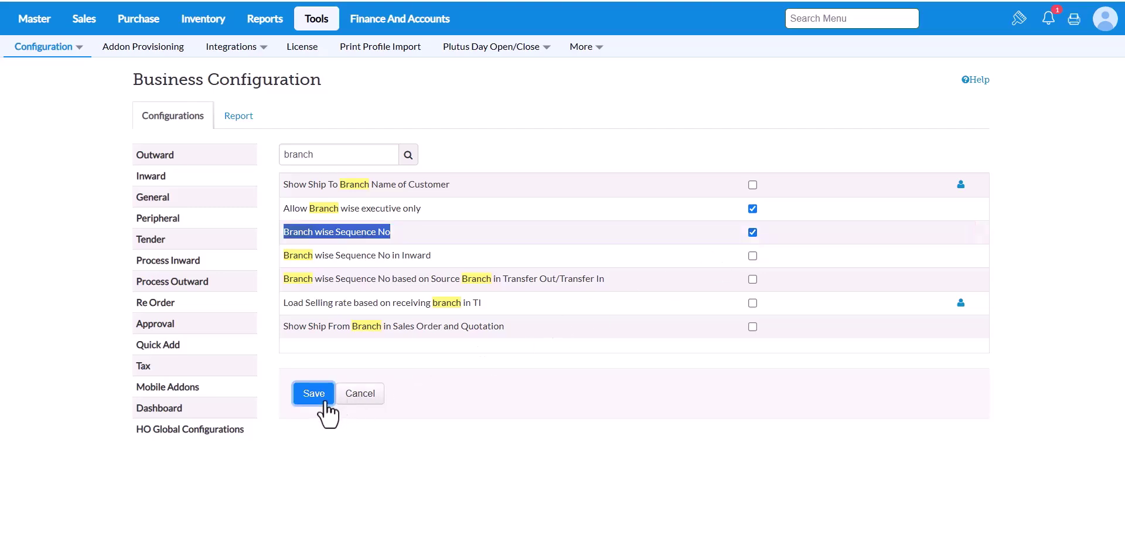
Open Year Begin Sequence Change and choose All as the business type
click(317, 21)
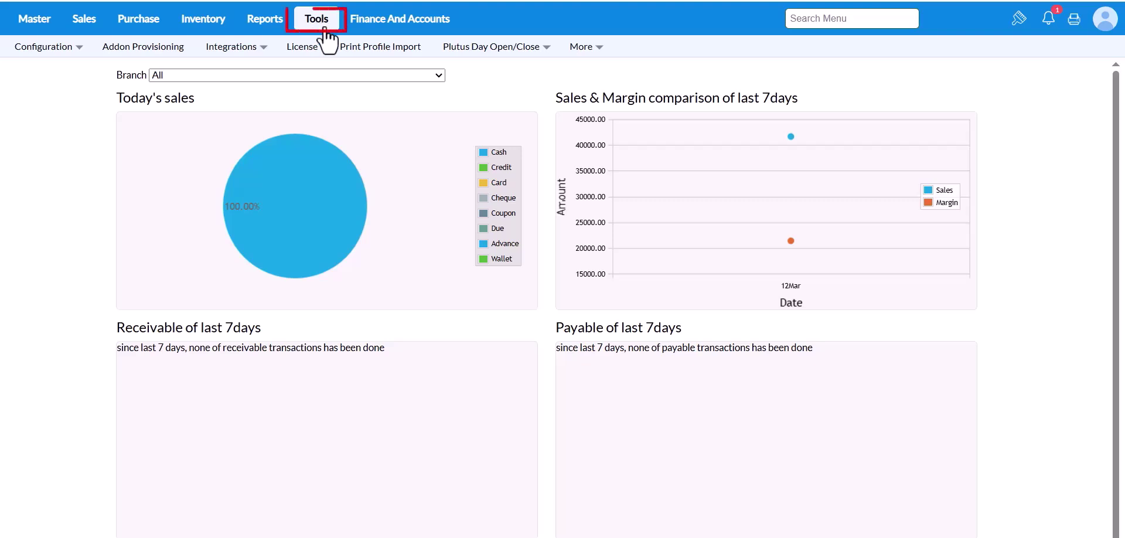
mouse_move(597, 55)
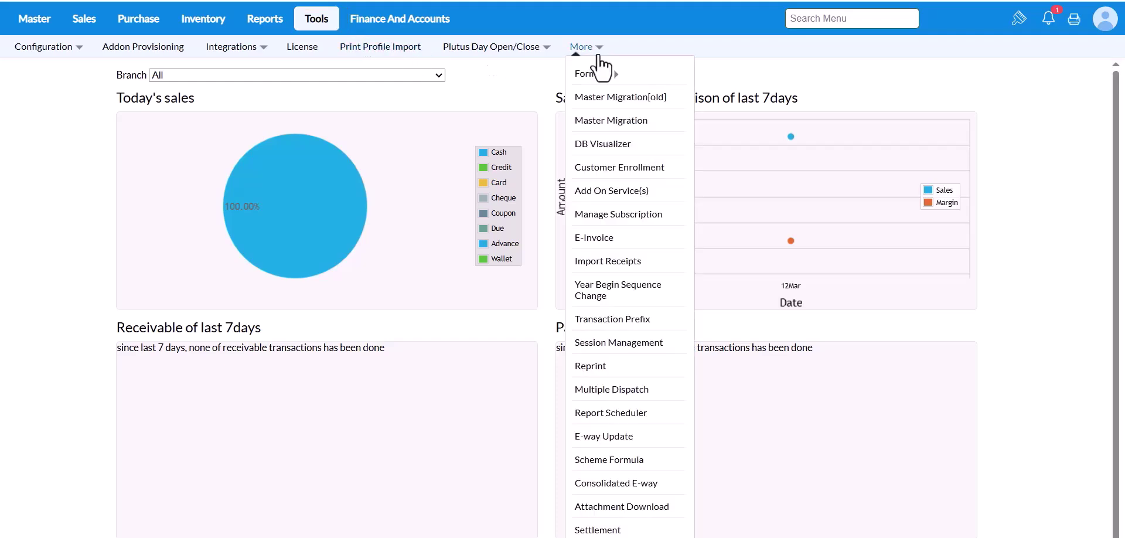
click(633, 307)
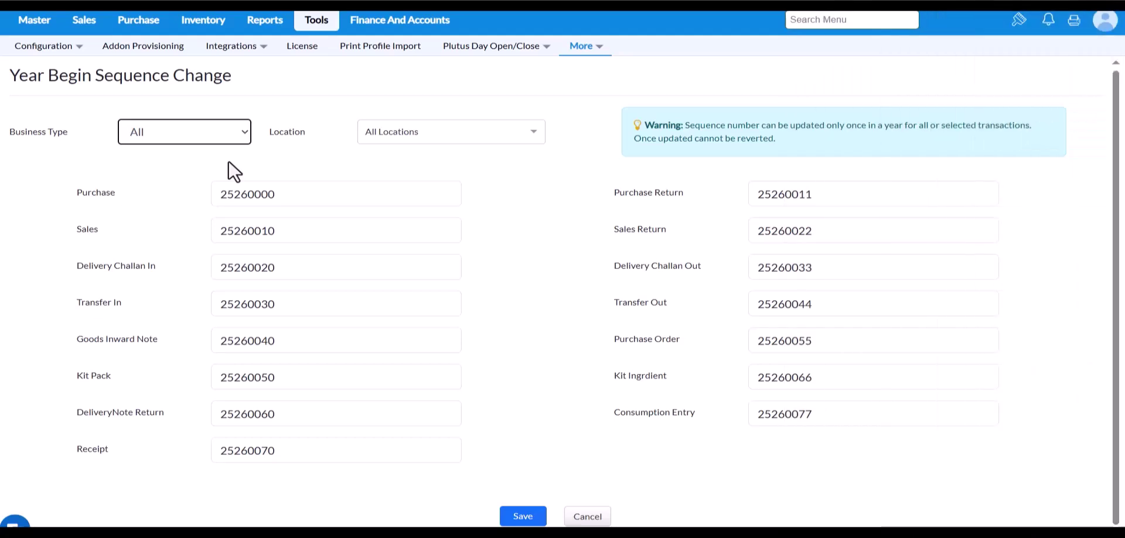
click(236, 140)
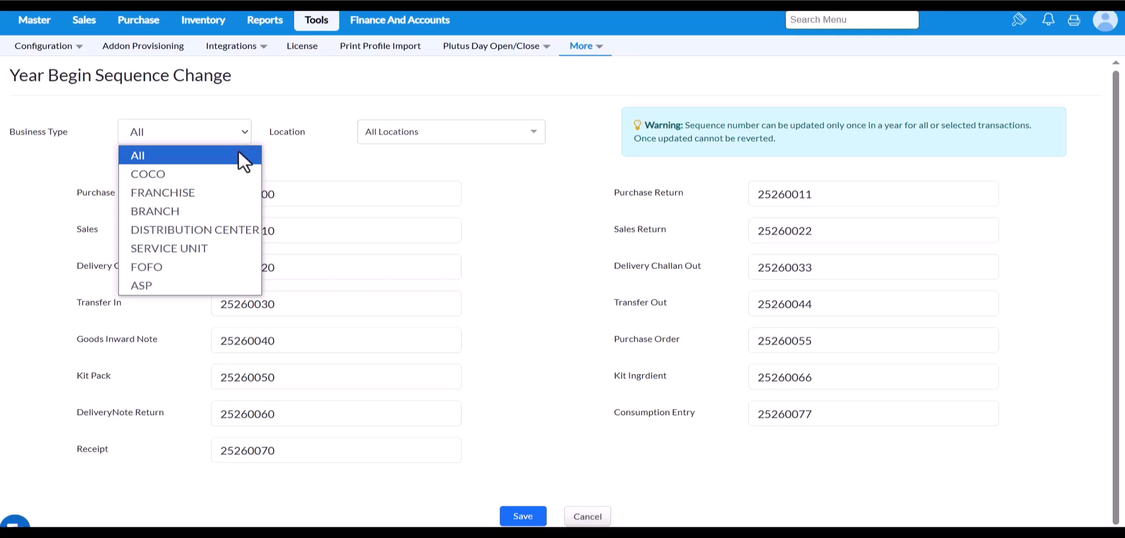
click(239, 155)
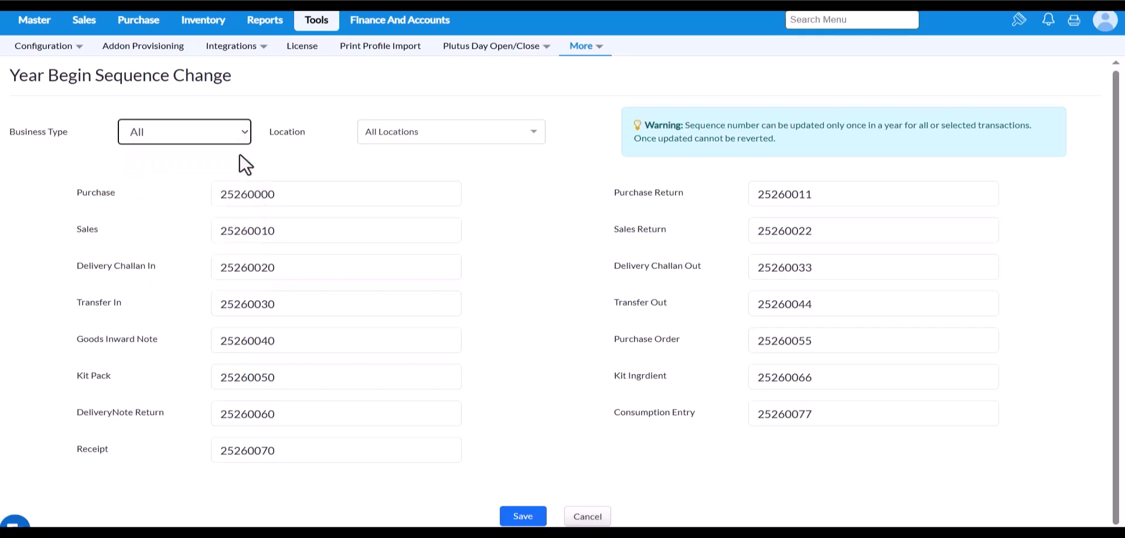
Keep All Locations as the location and save the year-begin sequence numbers, with Purchase at 25260000
click(396, 140)
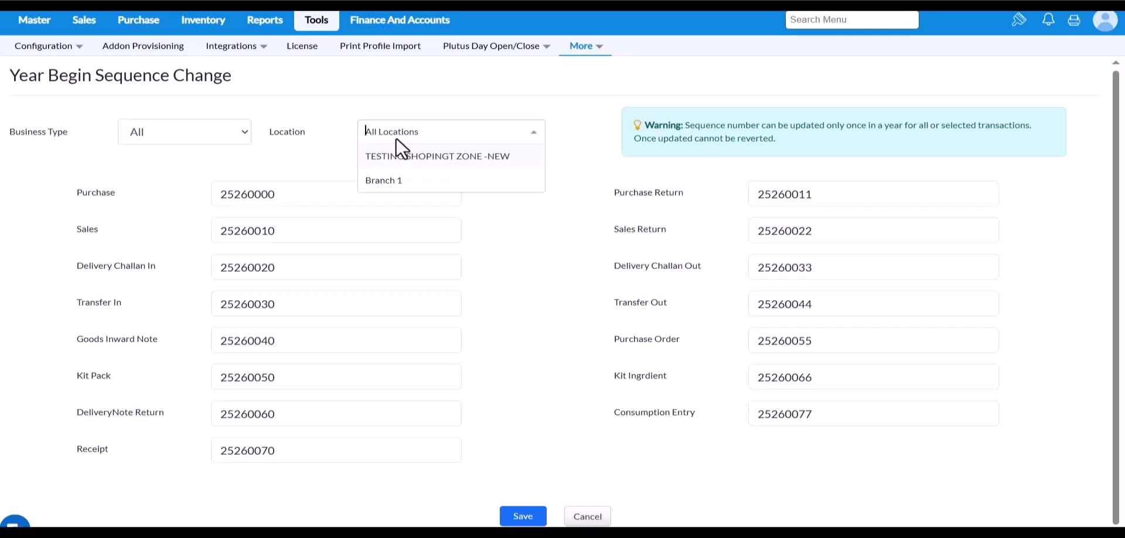
click(336, 147)
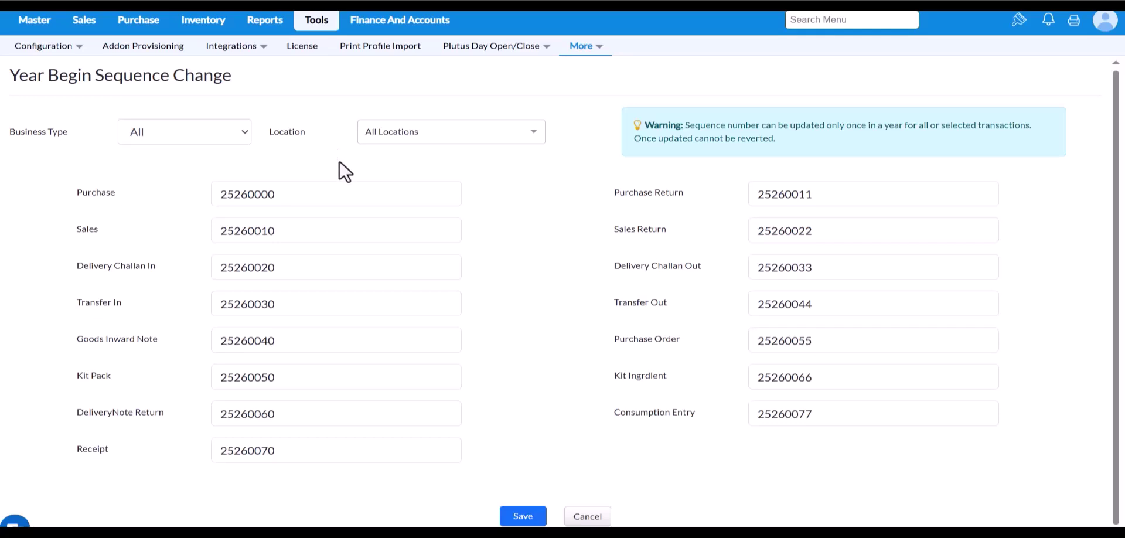
click(303, 193)
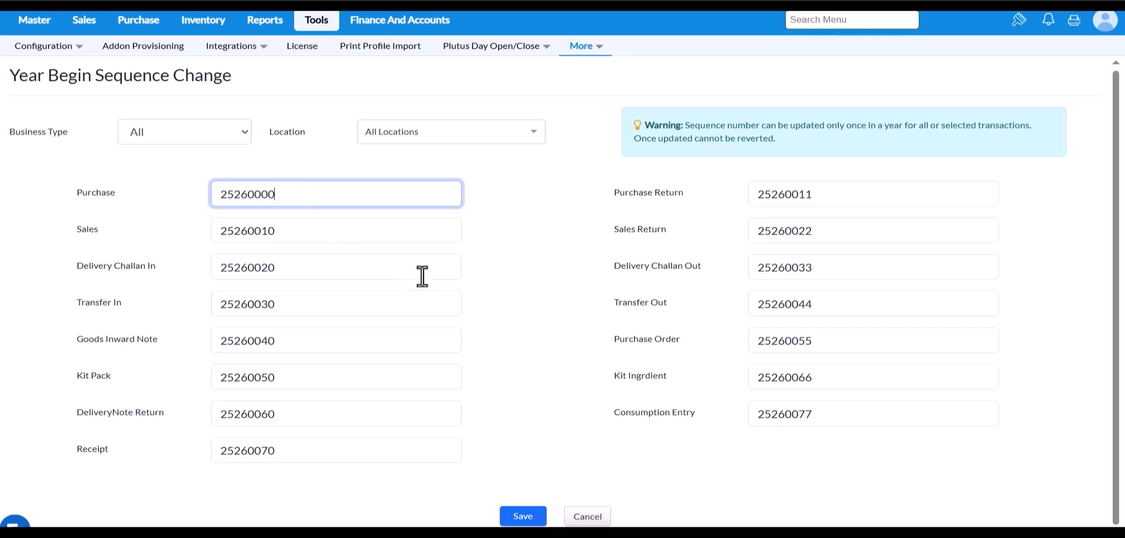
click(521, 517)
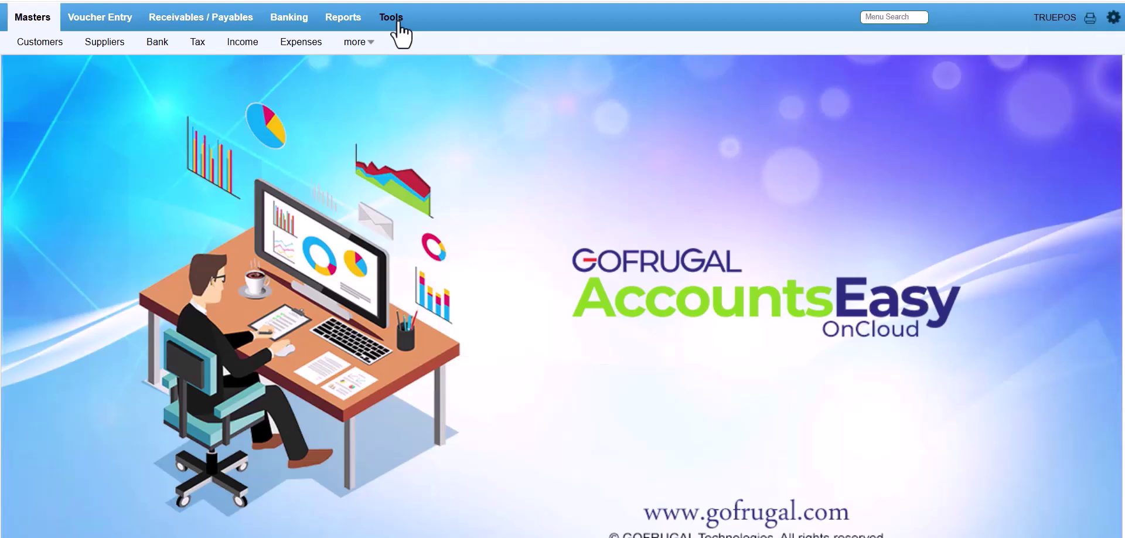
Open the Year End Process in AccountsEasy for location All, transaction year 2024_2025 and next financial year begin date 01-04-2025
click(397, 20)
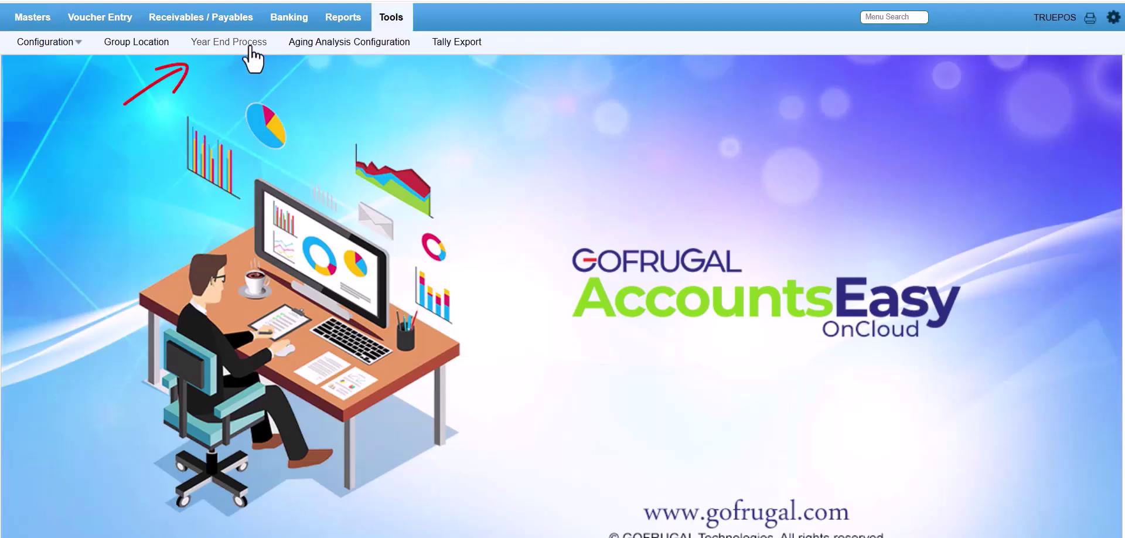
click(254, 53)
click(585, 102)
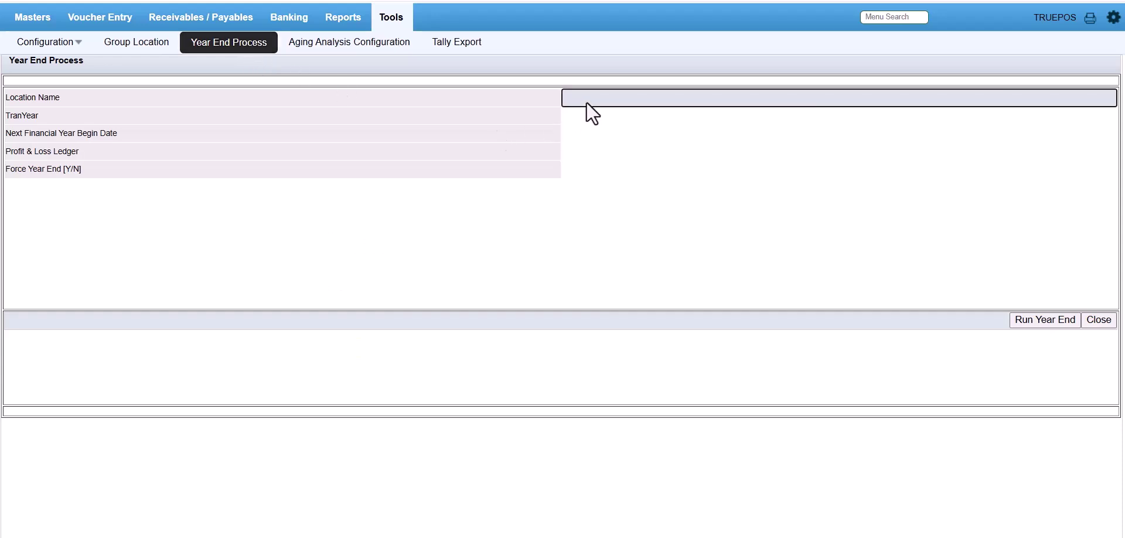
click(586, 102)
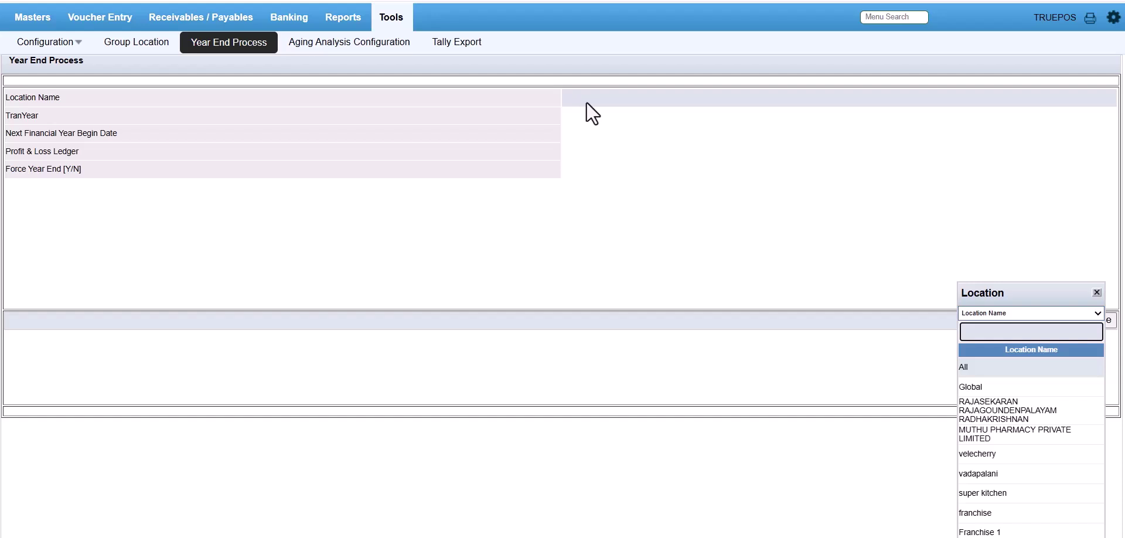
key(Return)
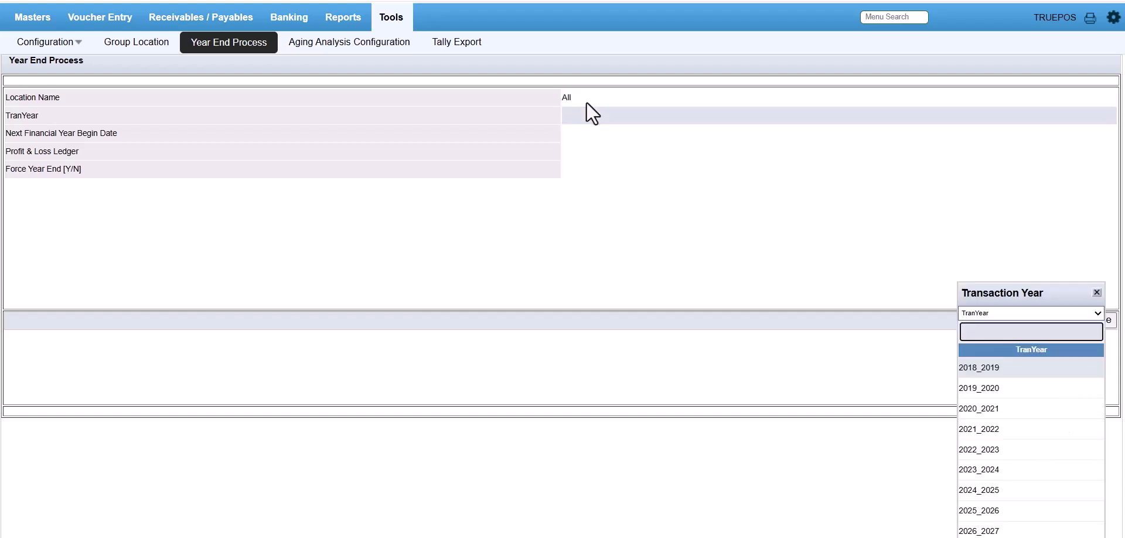
key(Return)
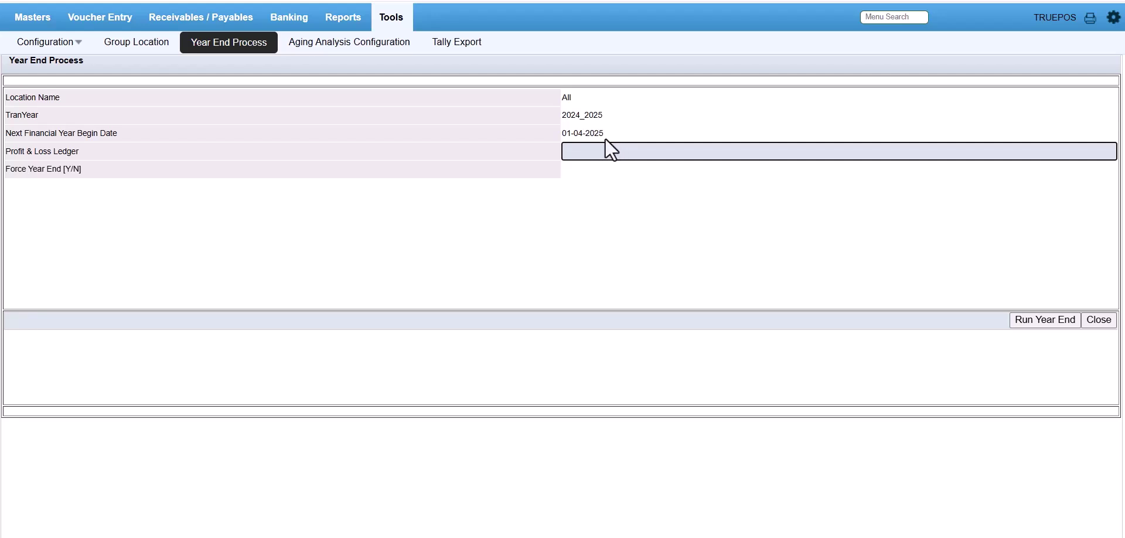
Choose Profit and Loss Account as the ledger, set Force Year End to Y, and run the year end, accepting the warning
key(Return)
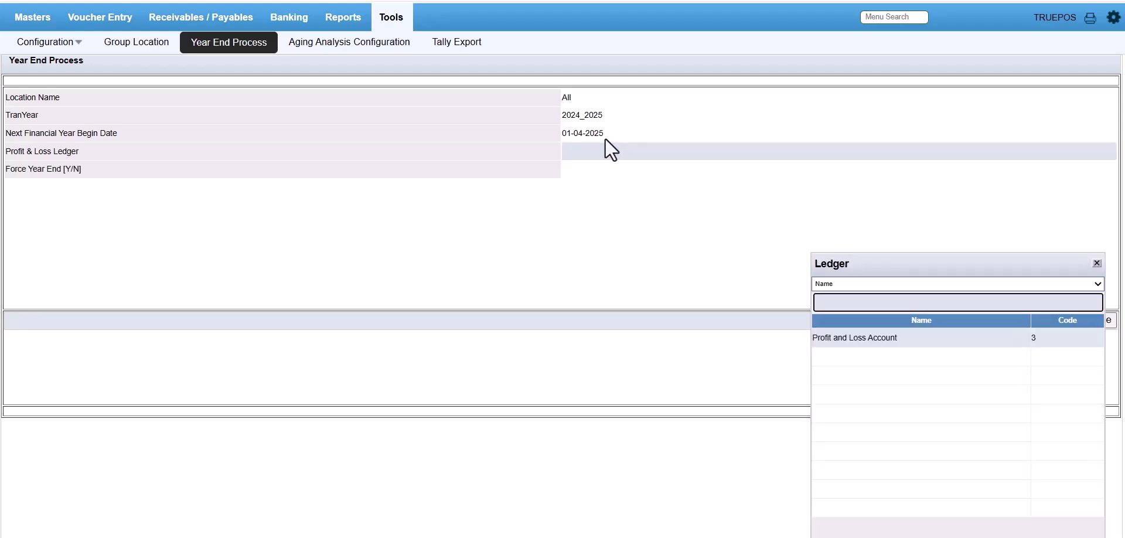
key(Return)
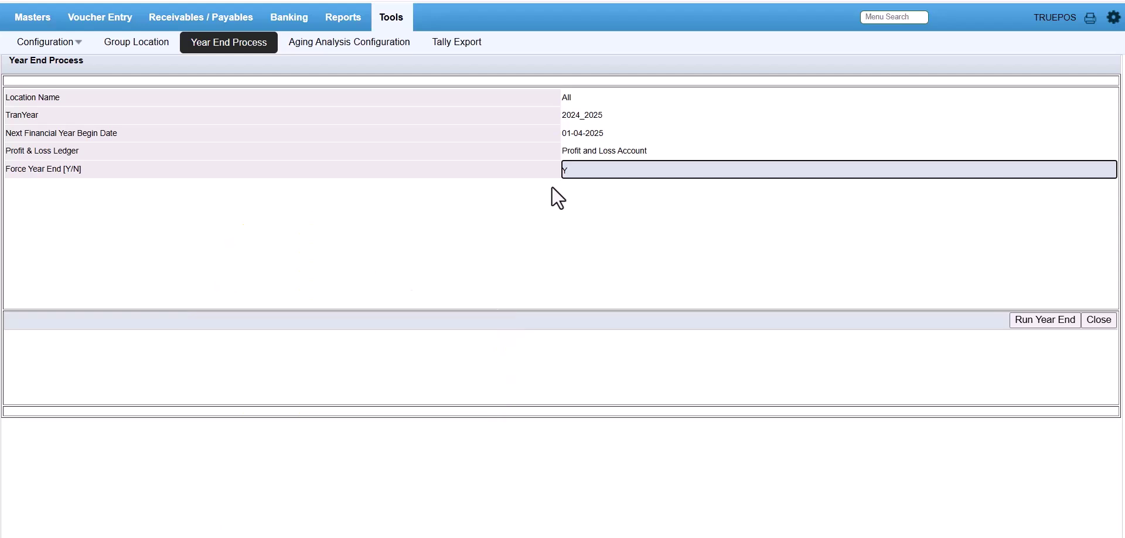
click(1060, 318)
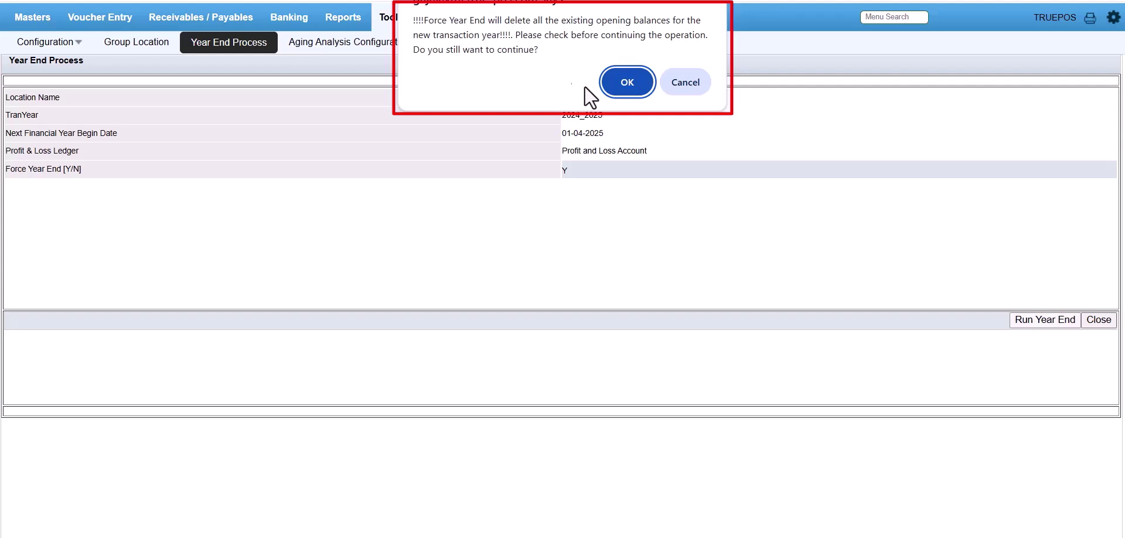
click(617, 90)
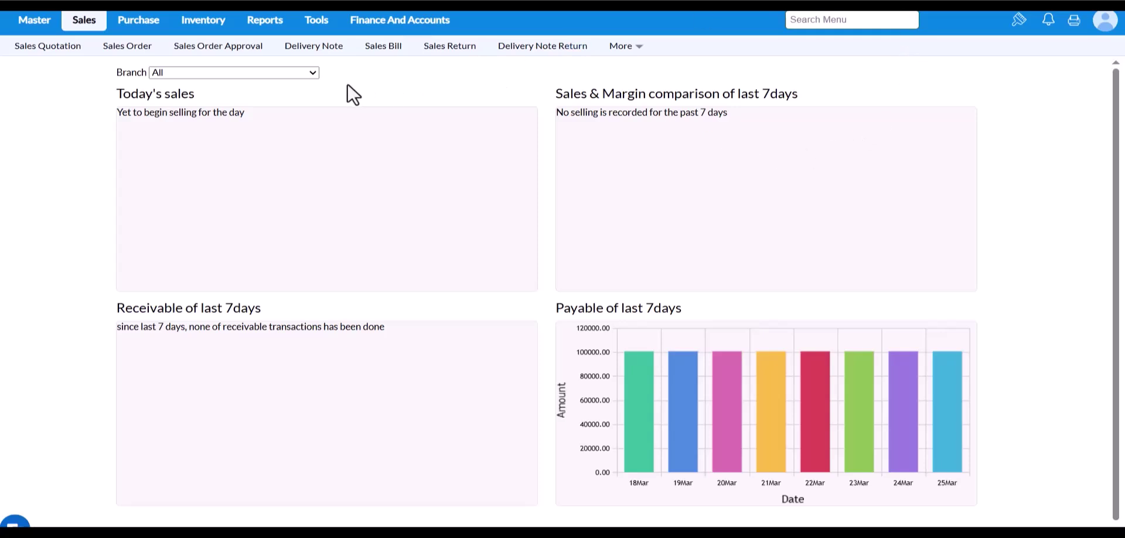
Return to the retail back office and open the Company Details in Organization Settings
click(319, 27)
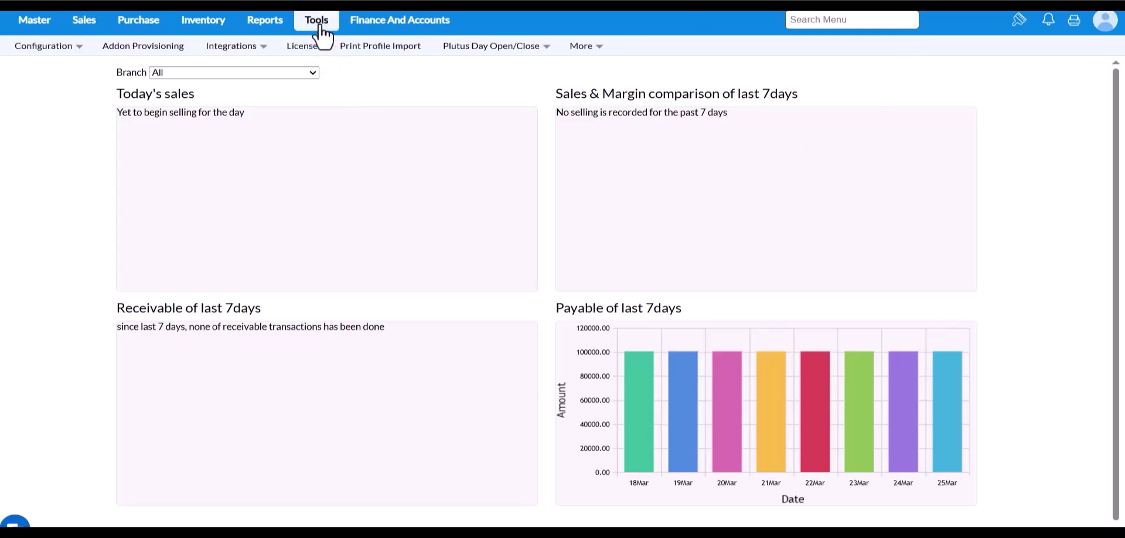
mouse_move(601, 54)
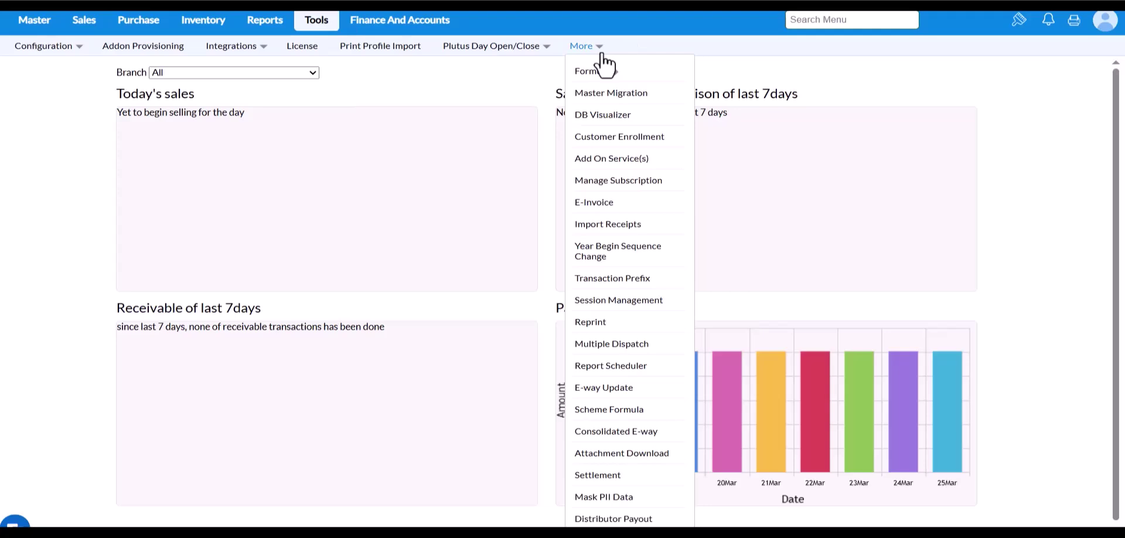
click(643, 161)
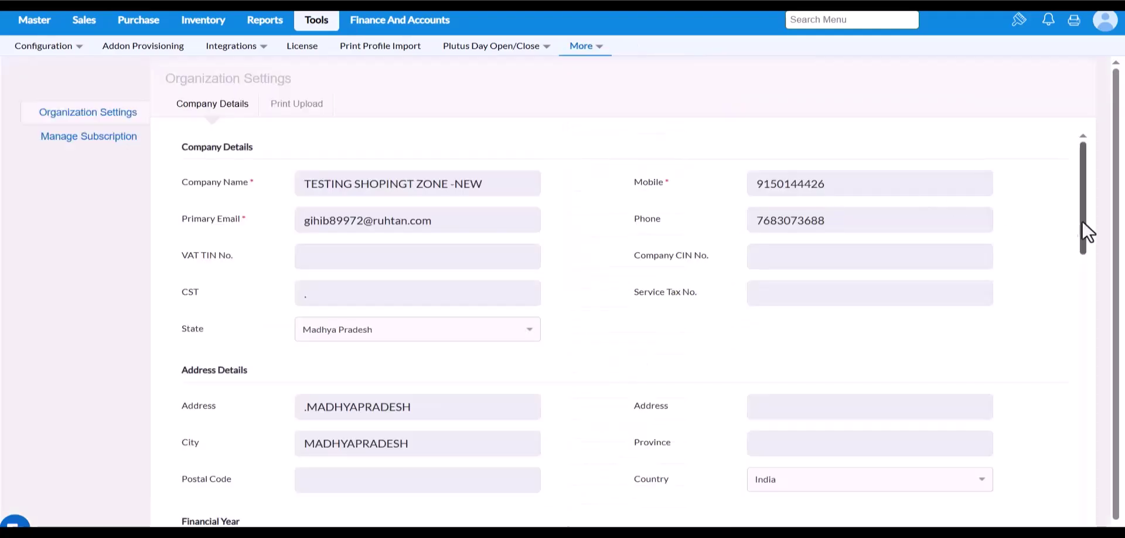
Set the Fiscal Year Start under Locale Information to 01-04-2025 and save the company details
drag(1085, 233, 1083, 524)
drag(1083, 479, 1064, 326)
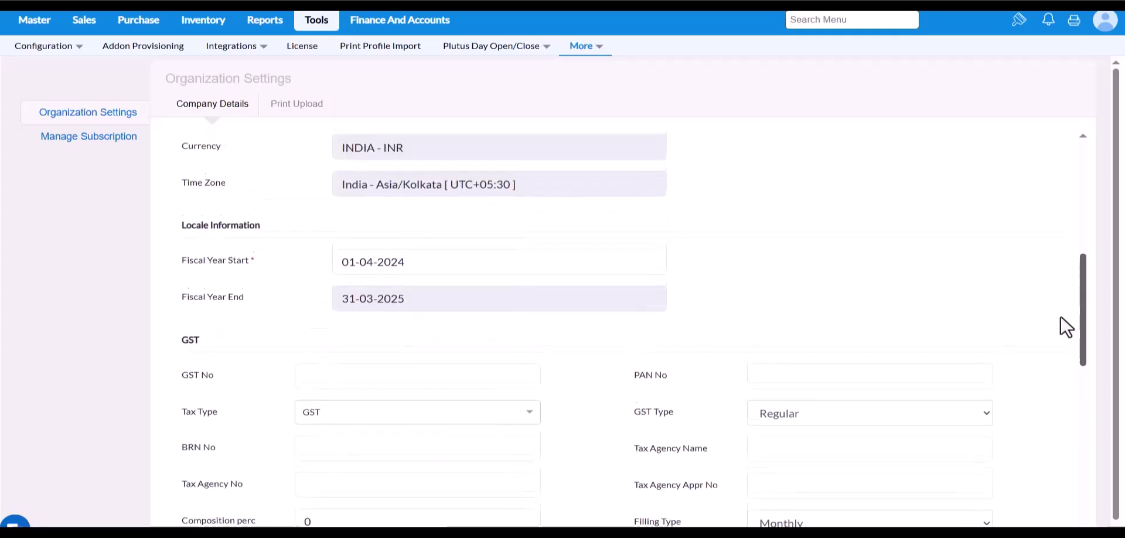
click(414, 263)
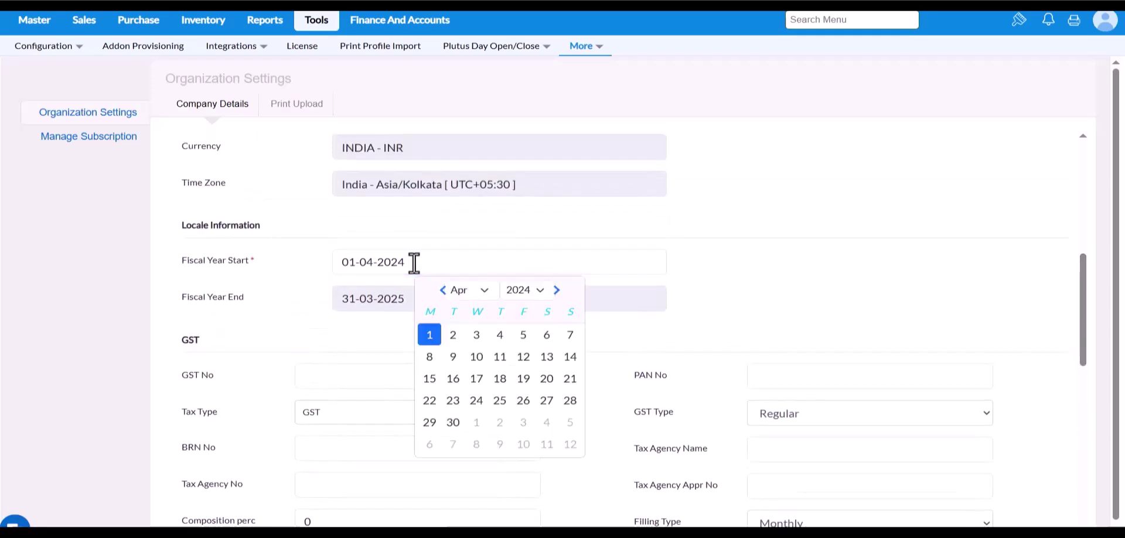
key(BackSpace)
text(5)
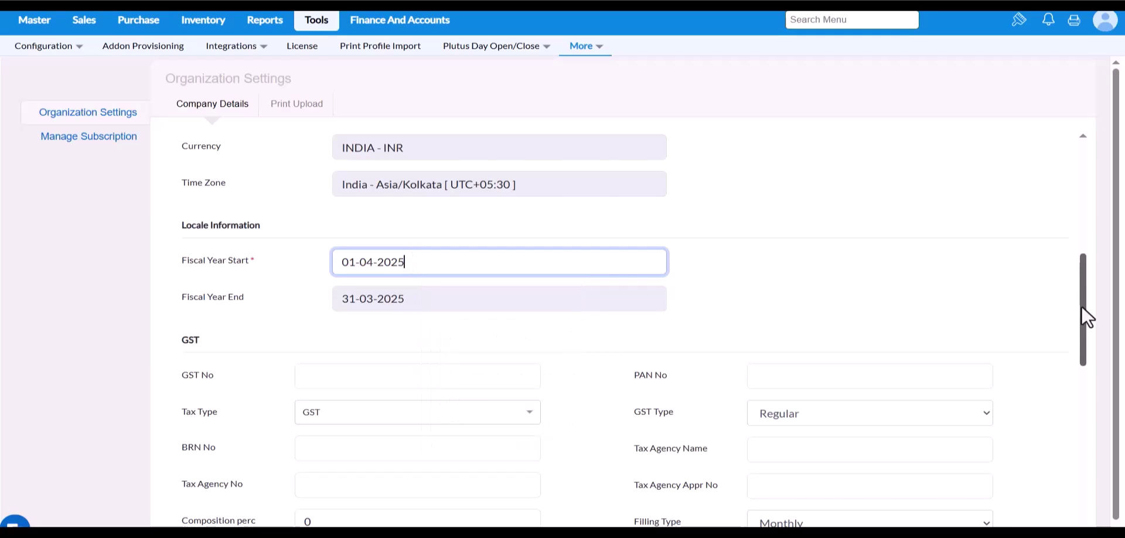
scroll(1077, 356, down, 1)
click(403, 277)
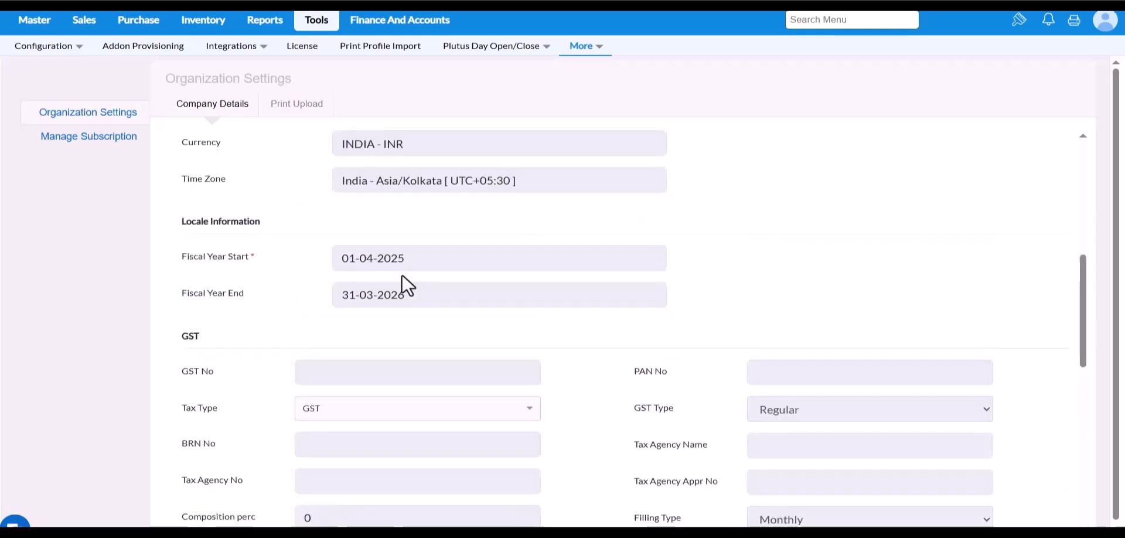